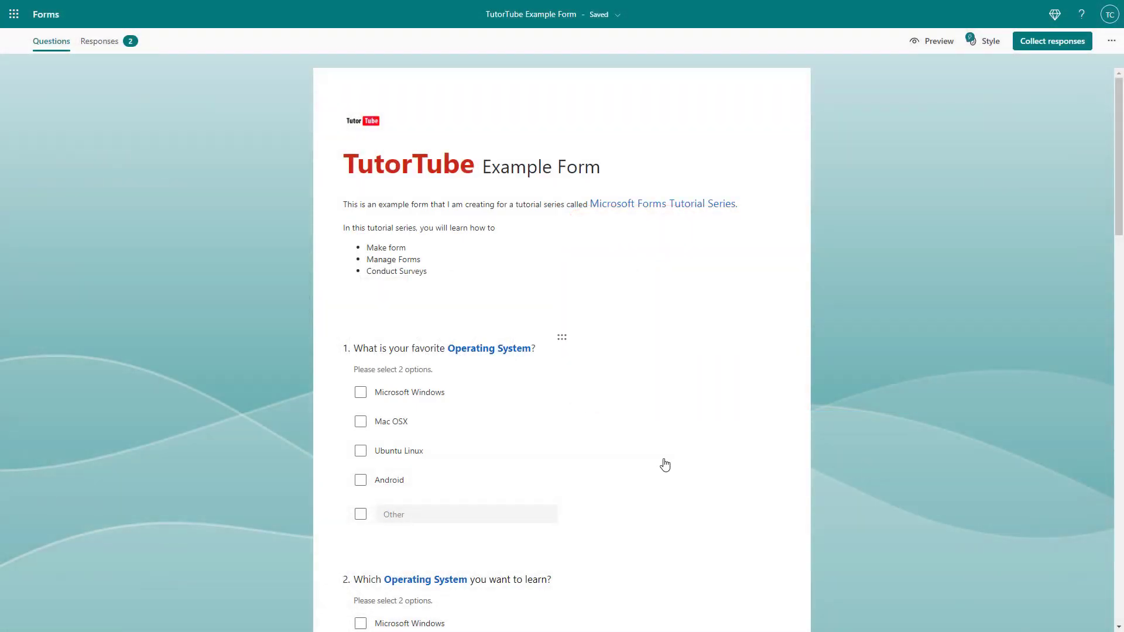
scroll(382, 402, "down", 3)
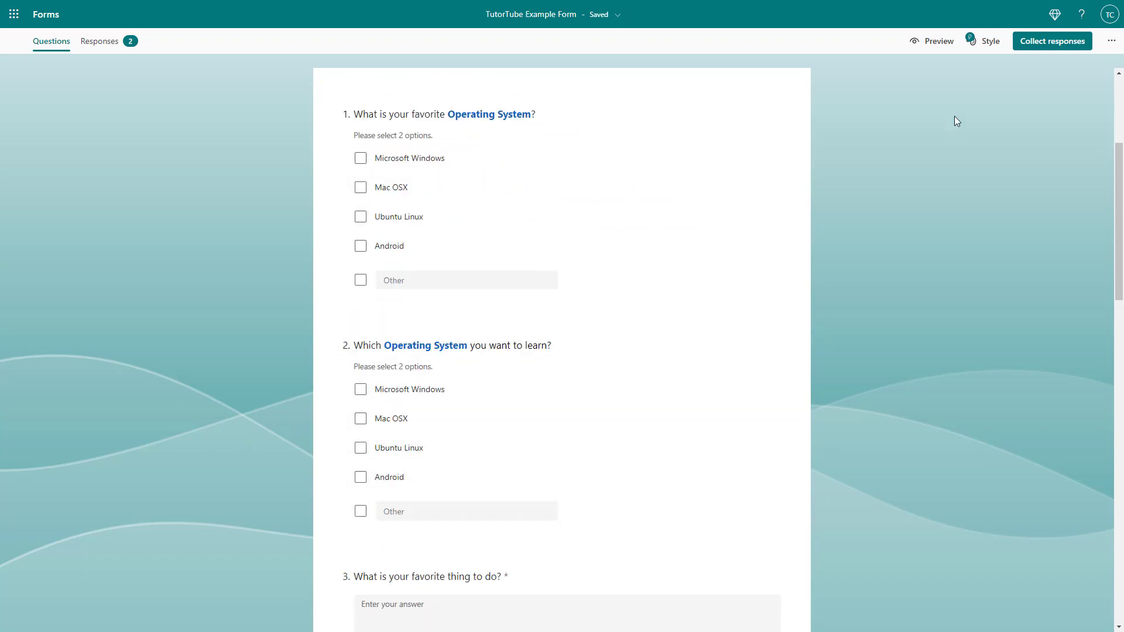
In preview, choose Mac OSX and Ubuntu Linux, Windows and Mac OSX, and rate service 6/10.
left_click(939, 42)
scroll(428, 304, "down", 1)
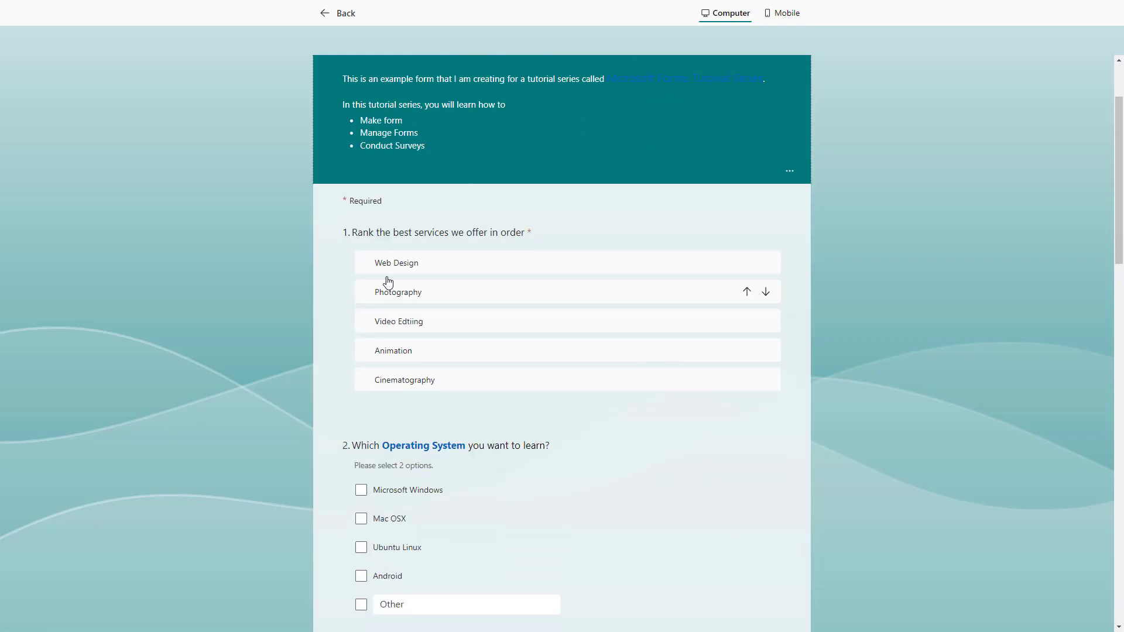
left_click_drag(438, 296, 442, 378)
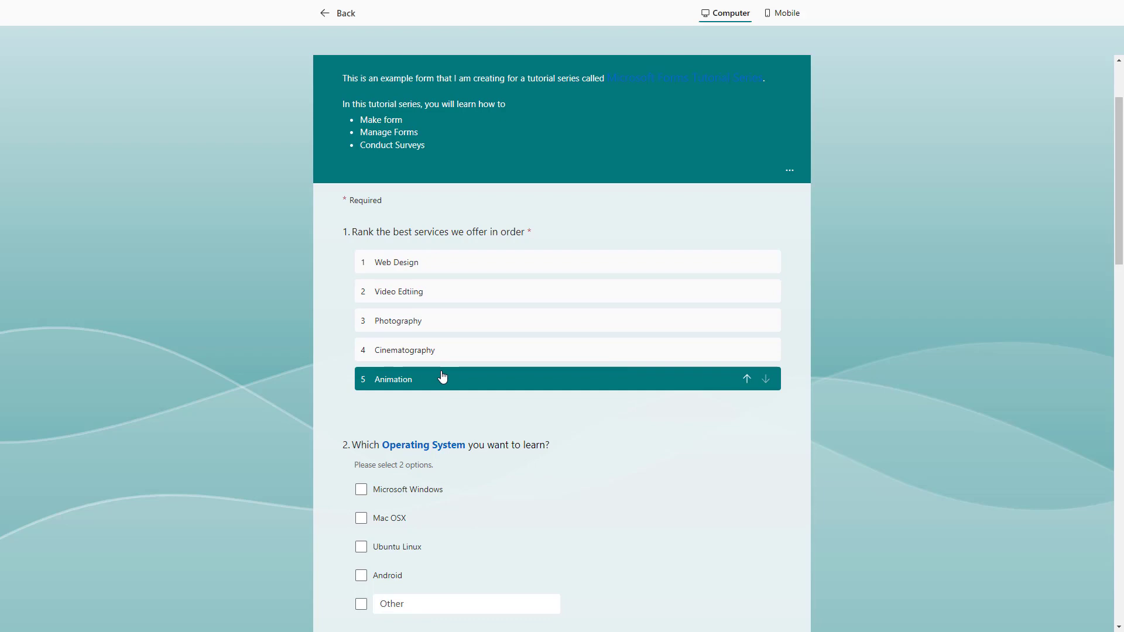
scroll(354, 281, "down", 3)
left_click(359, 283)
left_click(360, 312)
scroll(413, 338, "down", 2)
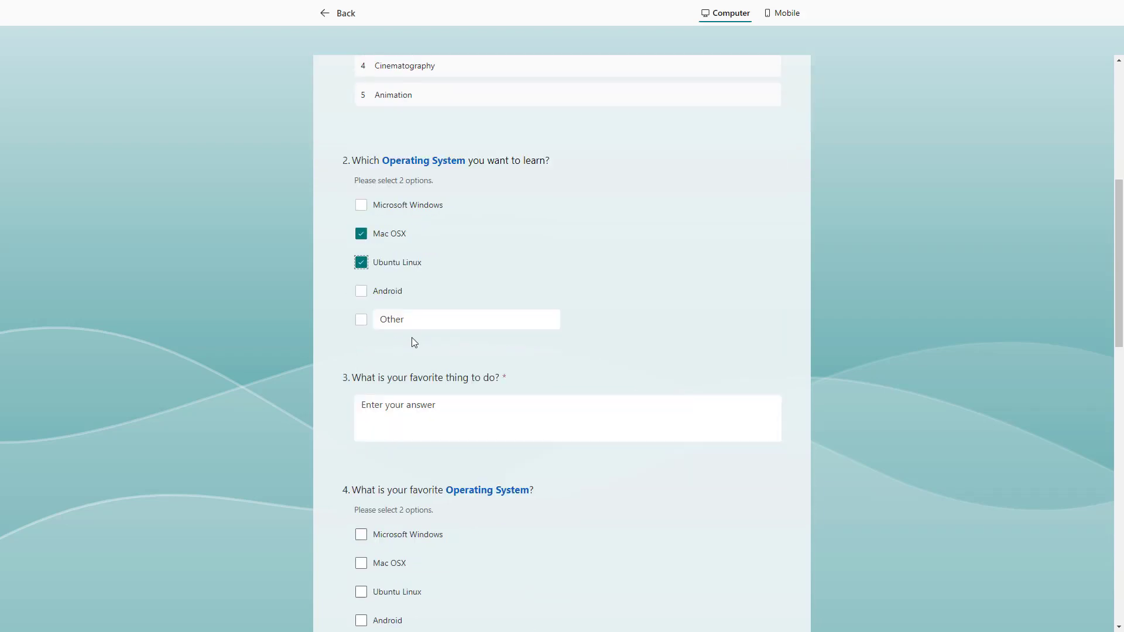
left_click(425, 300)
type("bjhhjk")
left_click(361, 409)
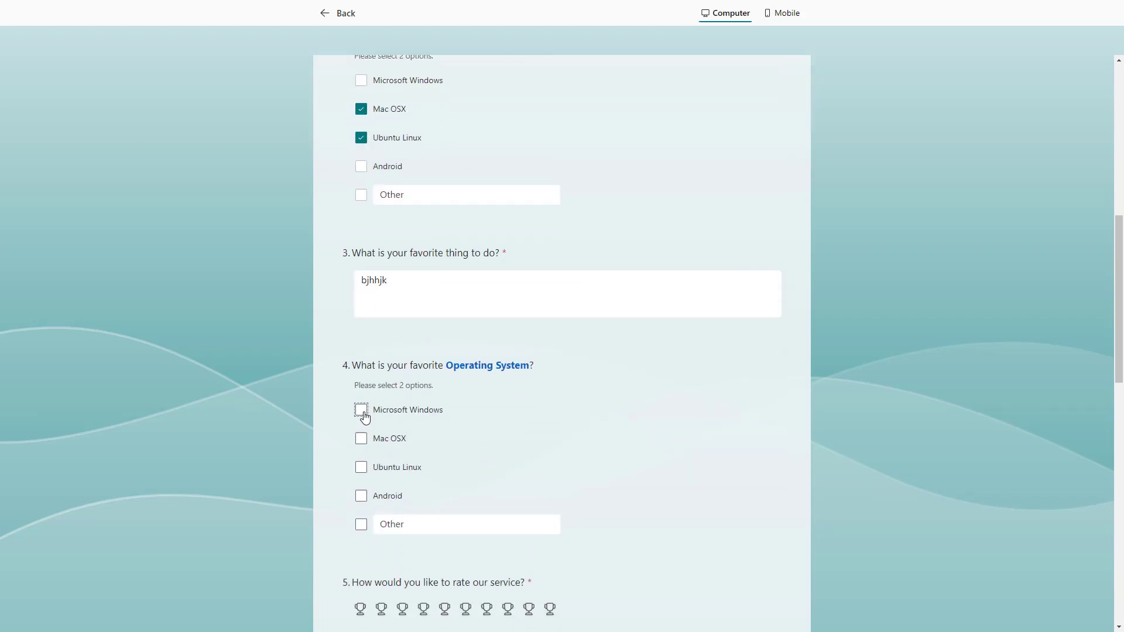
left_click(382, 440)
scroll(384, 441, "down", 2)
scroll(395, 424, "down", 1)
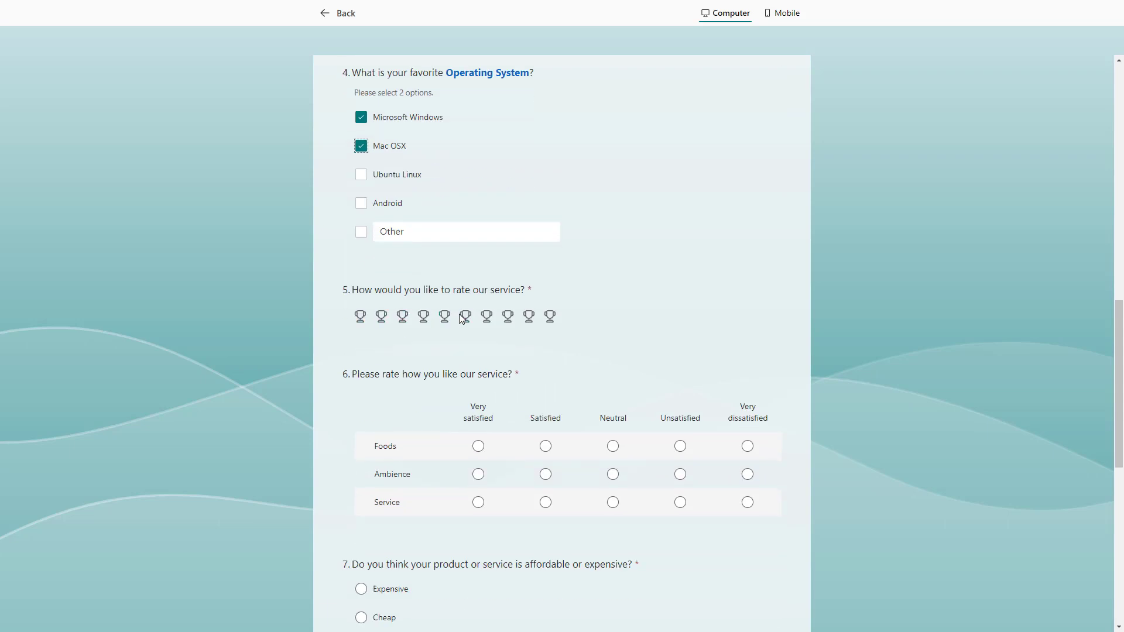
left_click(466, 317)
Rate Foods Very satisfied, Ambience and Service Satisfied, and answer affordability as Cheap.
left_click(477, 446)
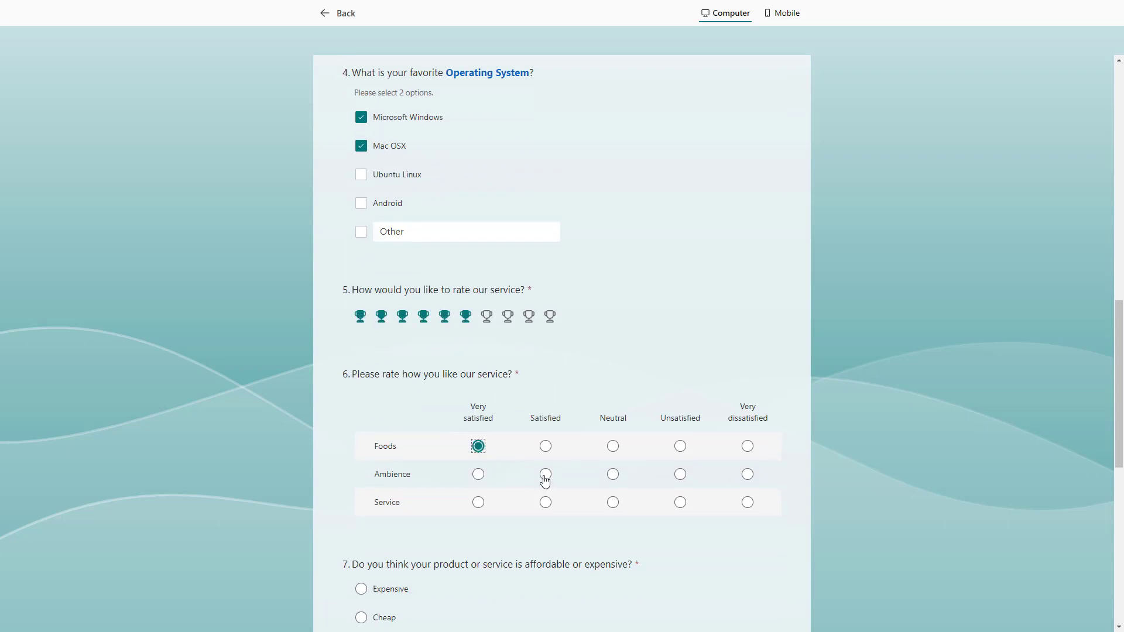
left_click(545, 474)
left_click(546, 503)
scroll(364, 352, "down", 3)
left_click(361, 328)
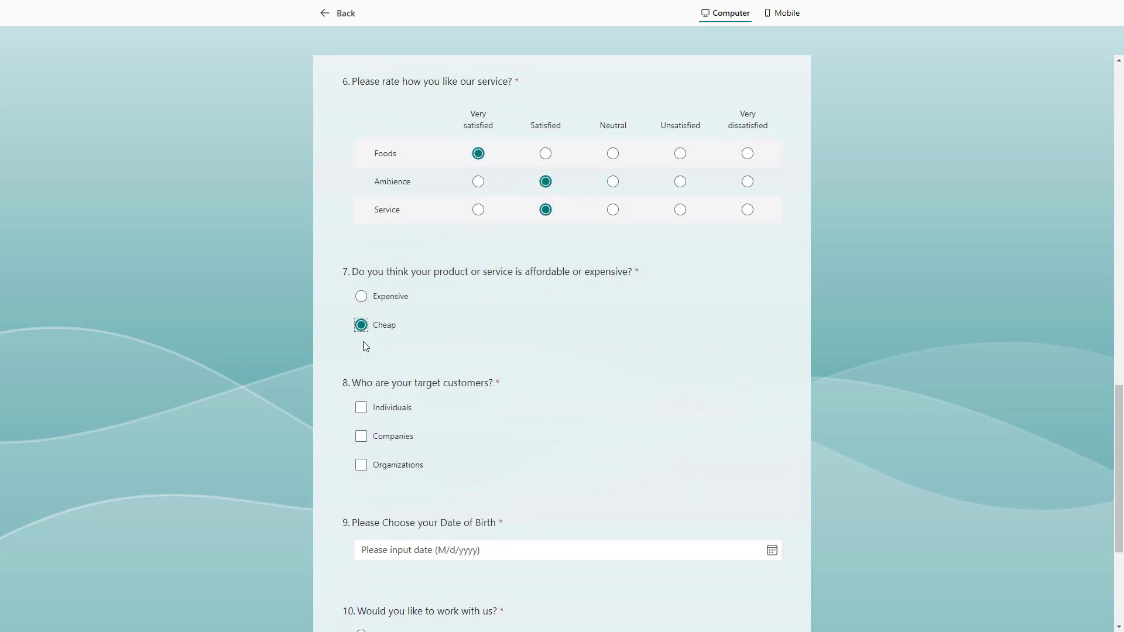
Pick Companies and Organizations, set birth date 4/28/2023, answer No, and submit.
left_click(361, 442)
left_click(361, 465)
left_click(477, 548)
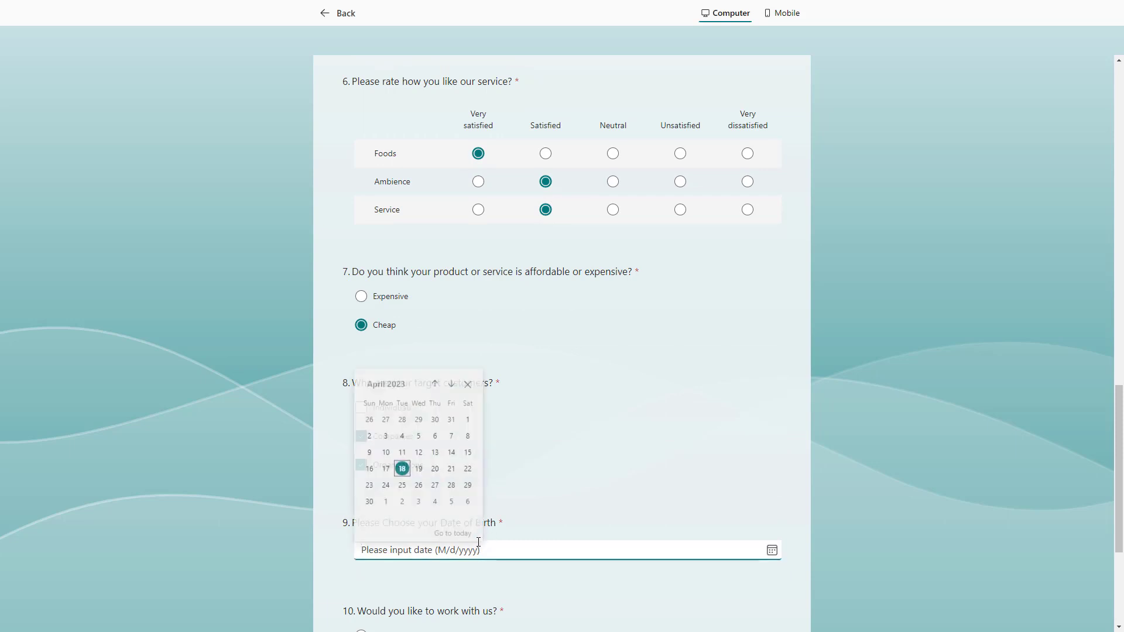
left_click(395, 467)
scroll(452, 496, "down", 3)
left_click(361, 425)
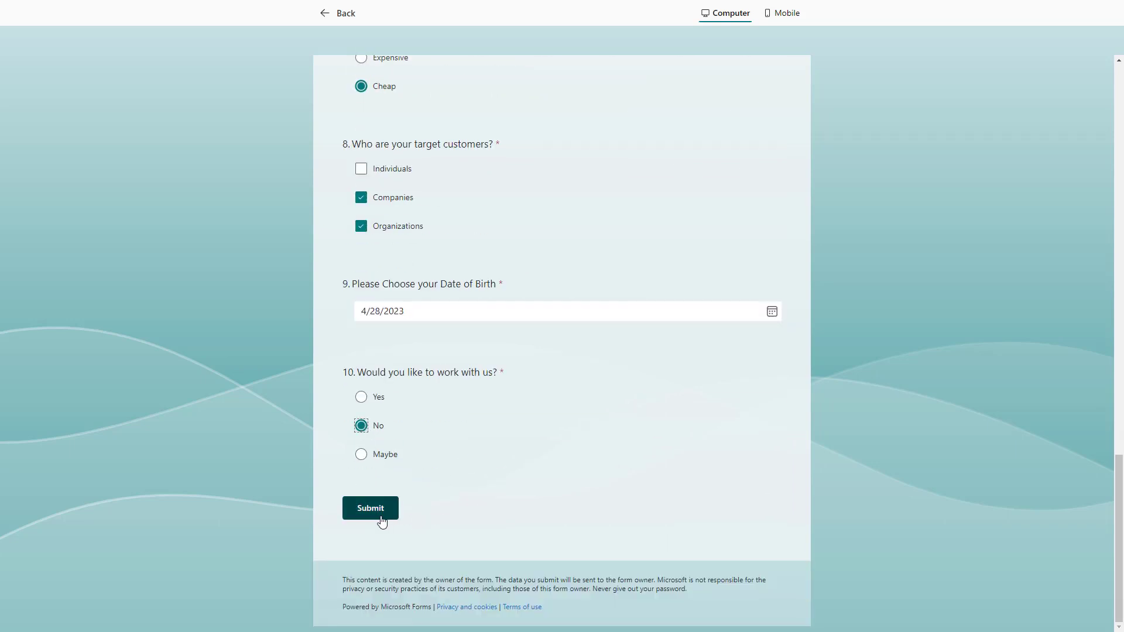
left_click(382, 521)
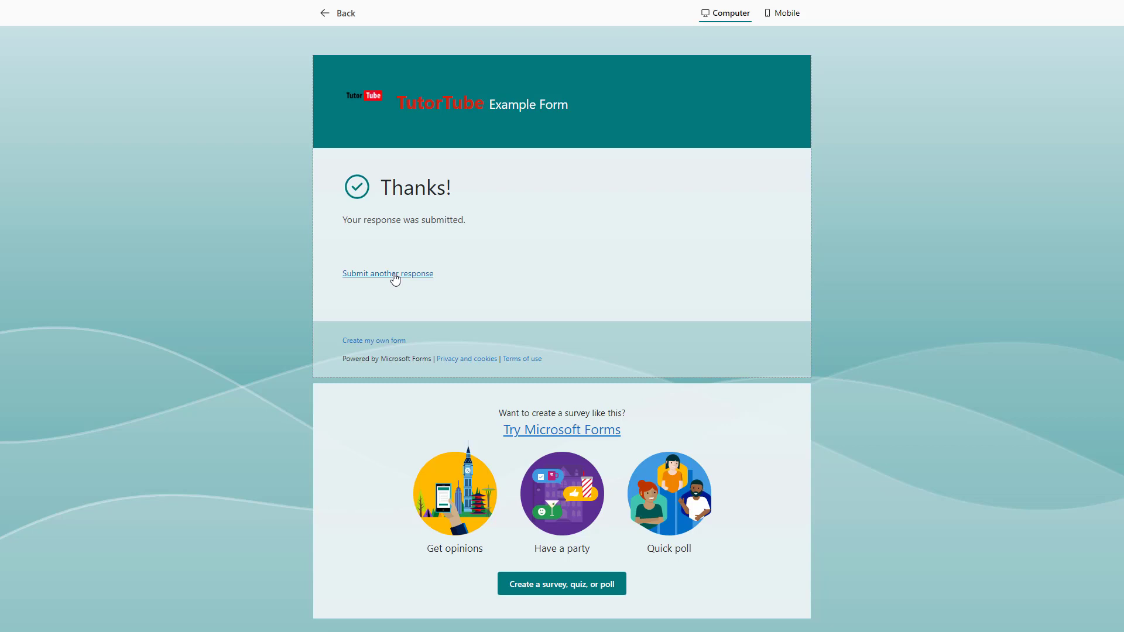
Choose 'Submit another response' on the thank-you page to get a blank form.
left_click(394, 275)
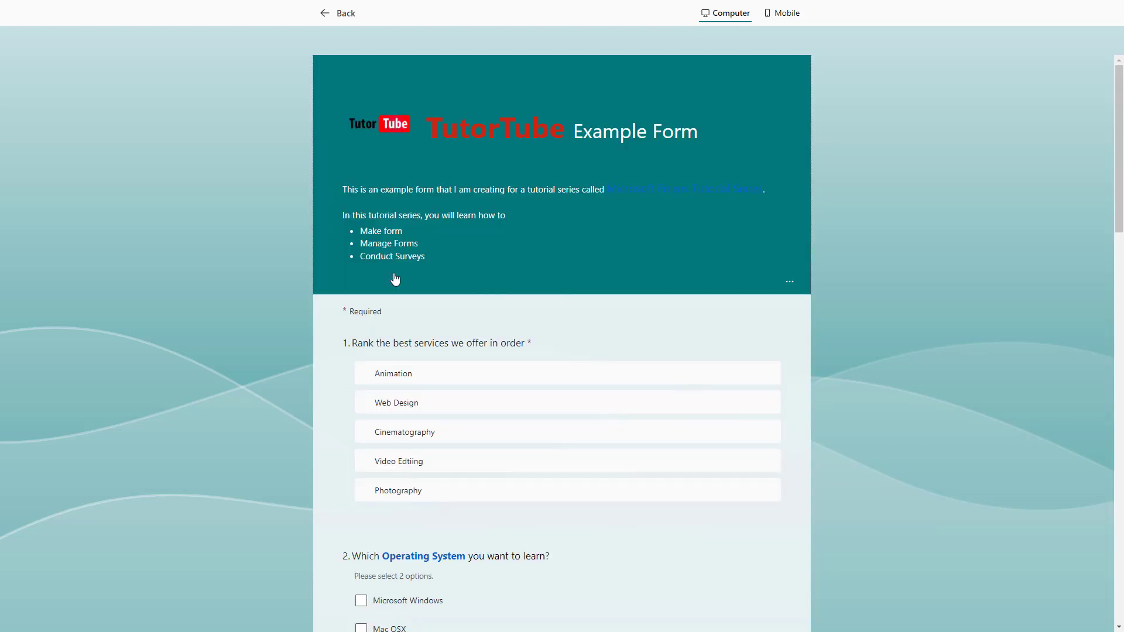
scroll(498, 313, "down", 5)
scroll(497, 314, "down", 3)
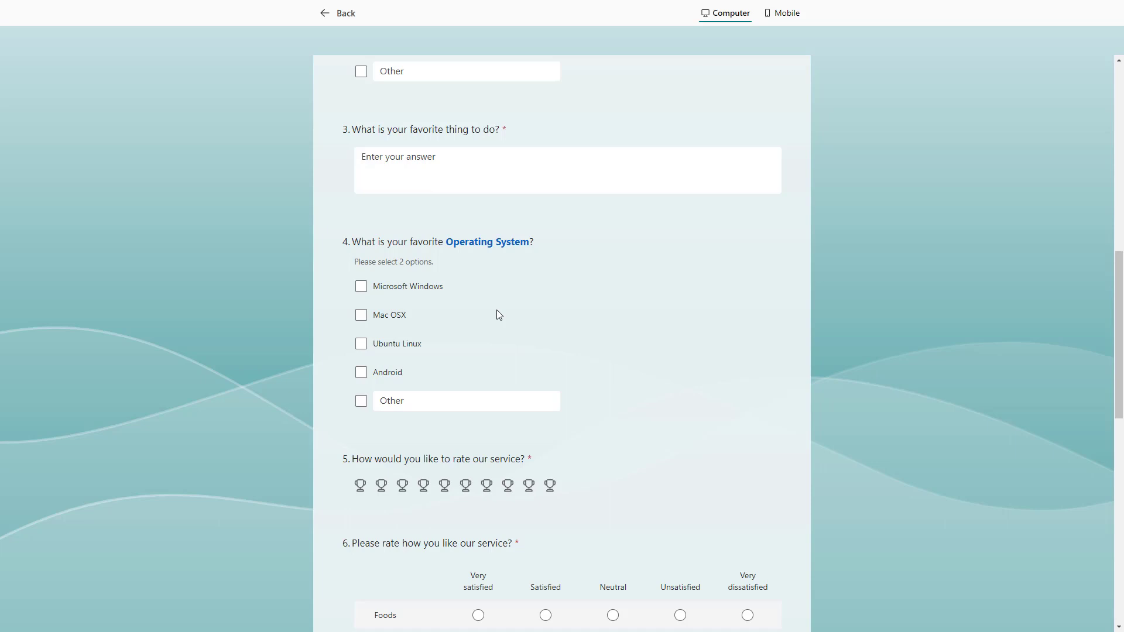
Return to the editor and enable 'Hide Submit another response' in the form Settings.
left_click(343, 14)
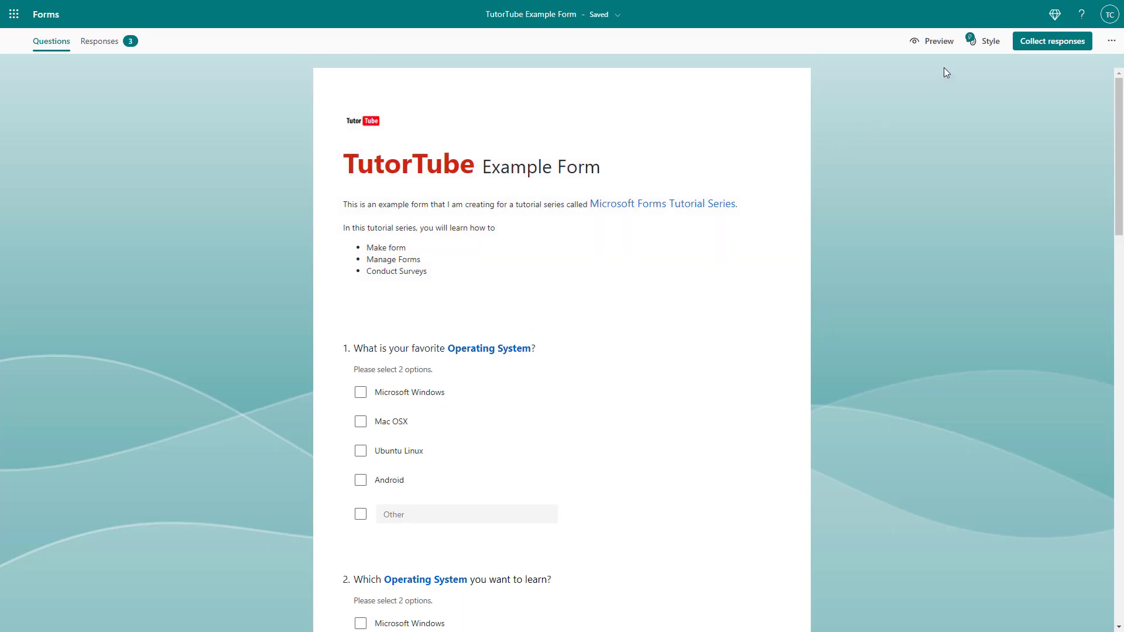
left_click(1111, 44)
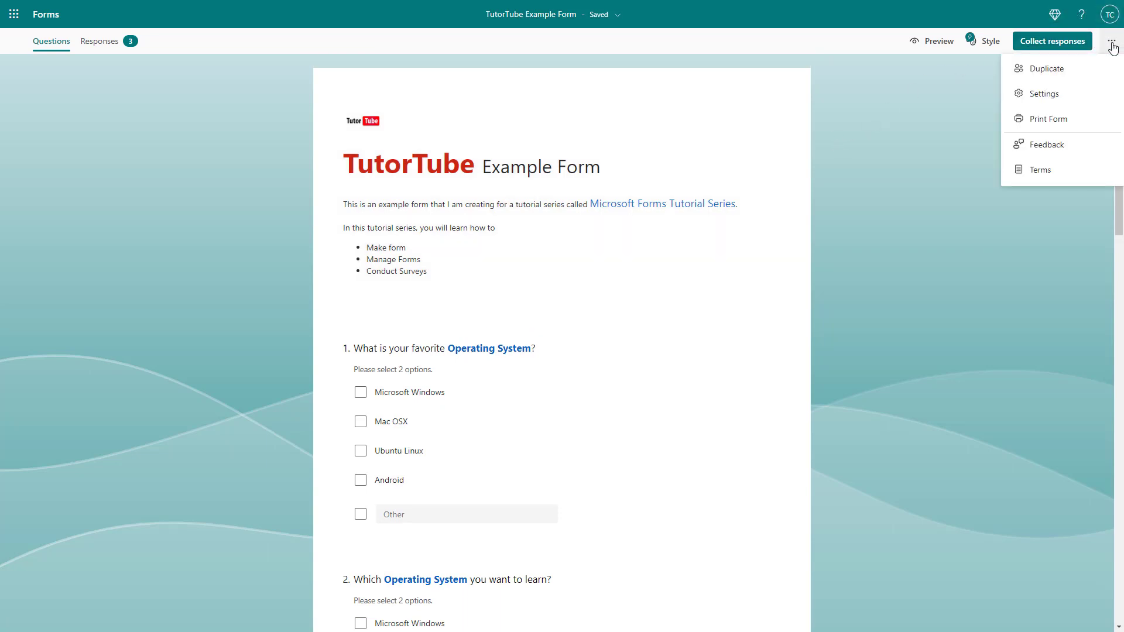
left_click(1039, 97)
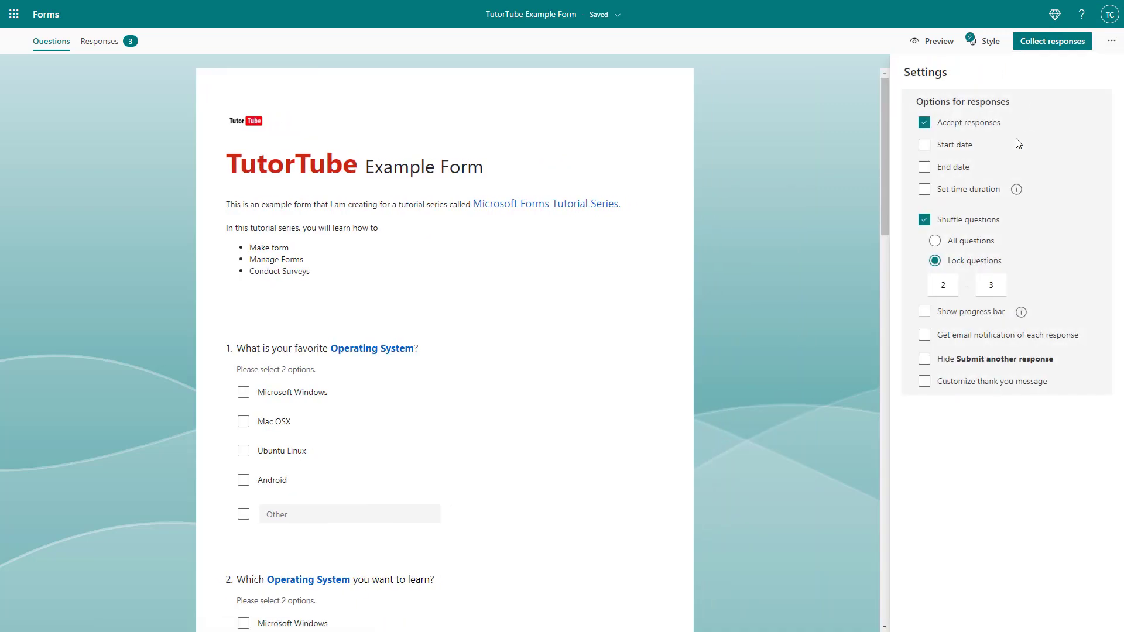
left_click(925, 368)
left_click(860, 268)
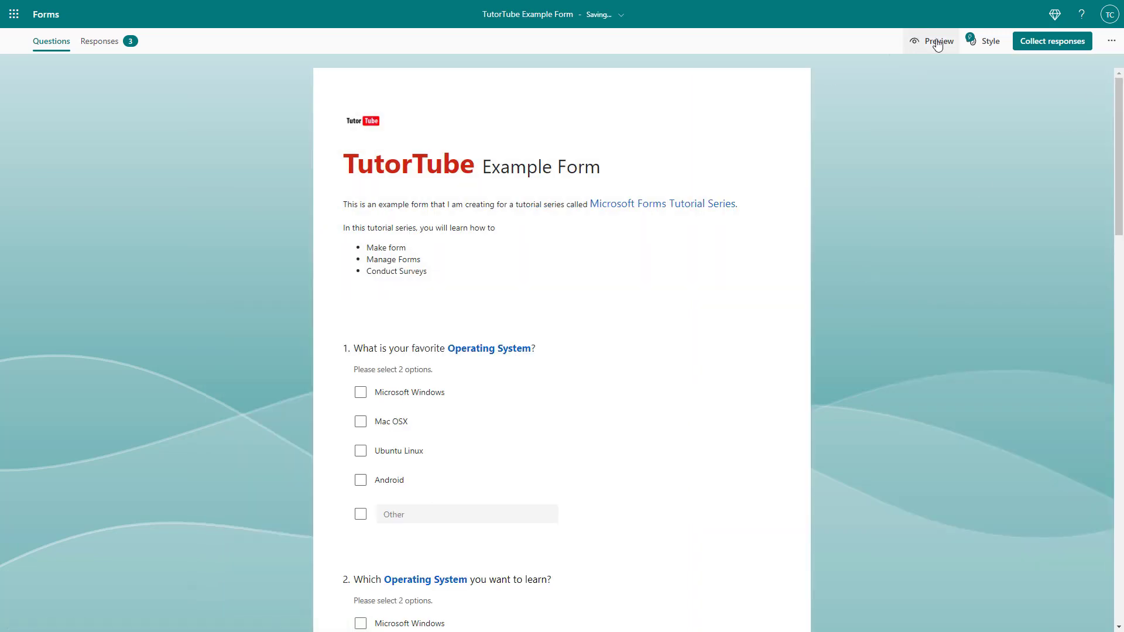
In preview, rate Foods, Ambience and Service Satisfied, and choose Mac OSX and Ubuntu Linux.
left_click(935, 40)
scroll(376, 381, "down", 1)
left_click(545, 122)
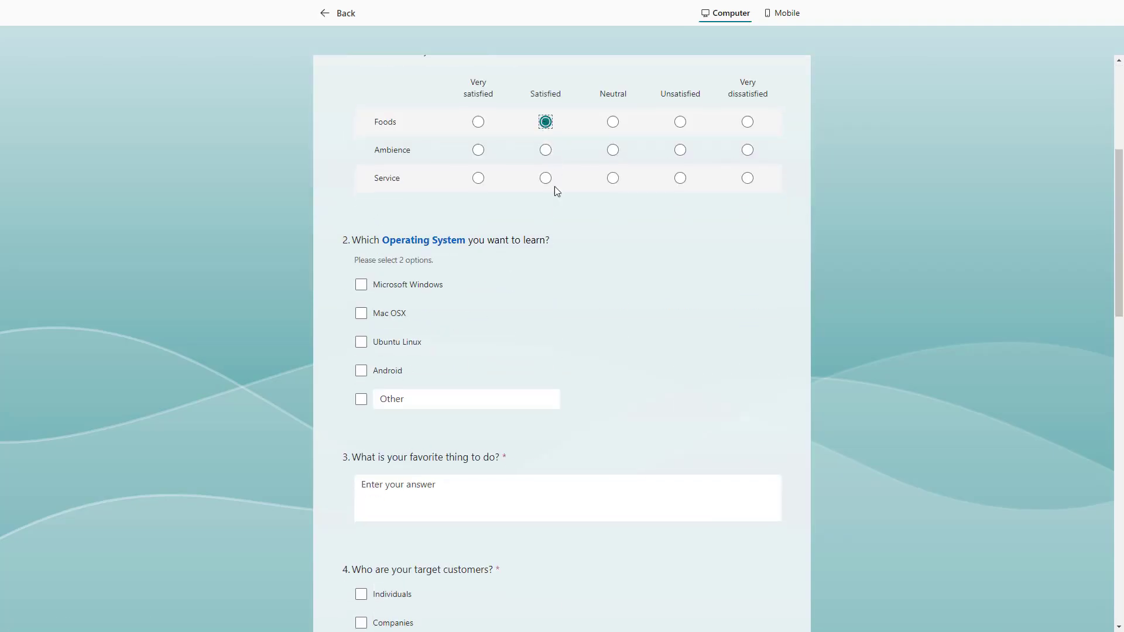
left_click(545, 150)
left_click(546, 178)
left_click(361, 313)
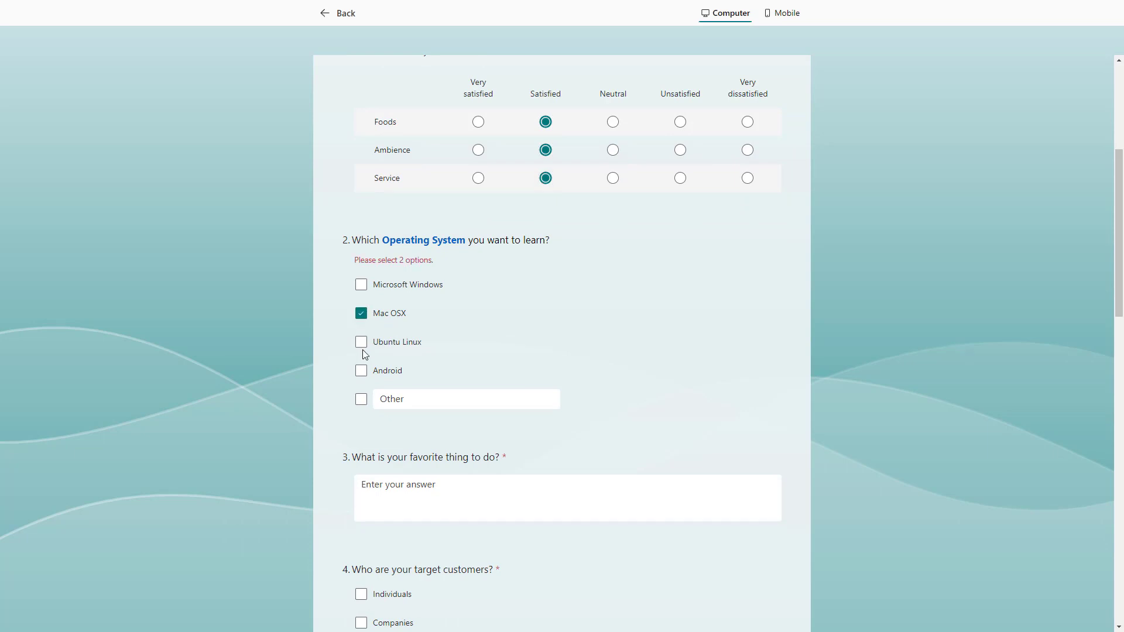
left_click(361, 342)
scroll(422, 387, "down", 2)
left_click(448, 330)
type("yjhgjhg")
Pick Companies and Organizations, Windows and Mac OSX, rate service 6/10, and answer Expensive.
left_click(361, 446)
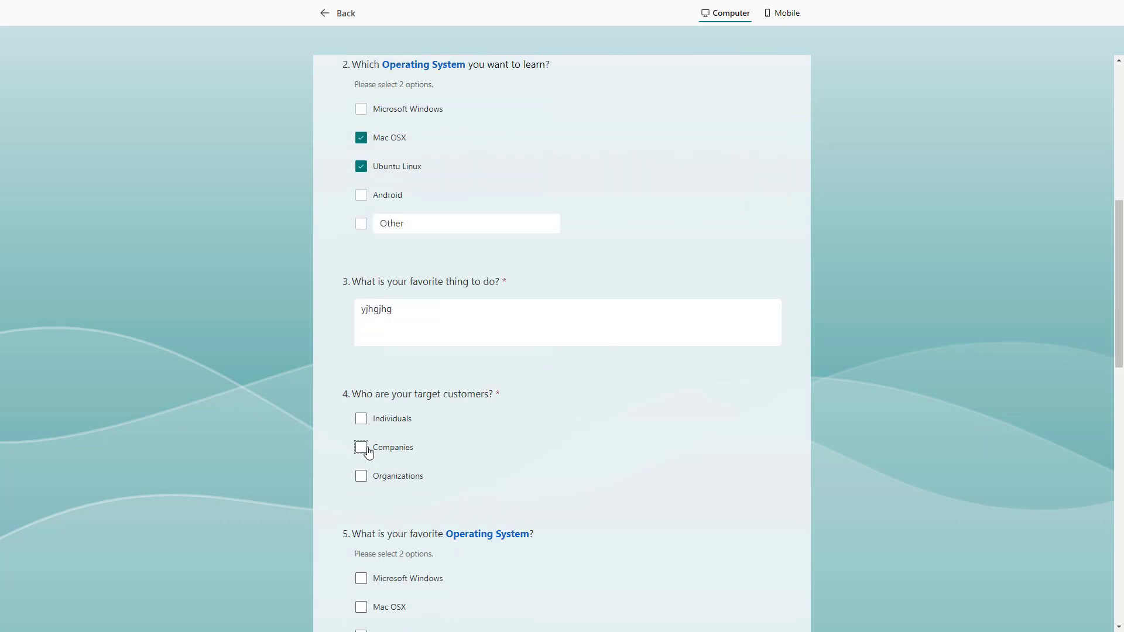
left_click(361, 476)
scroll(451, 451, "down", 1)
scroll(450, 456, "down", 2)
left_click(361, 398)
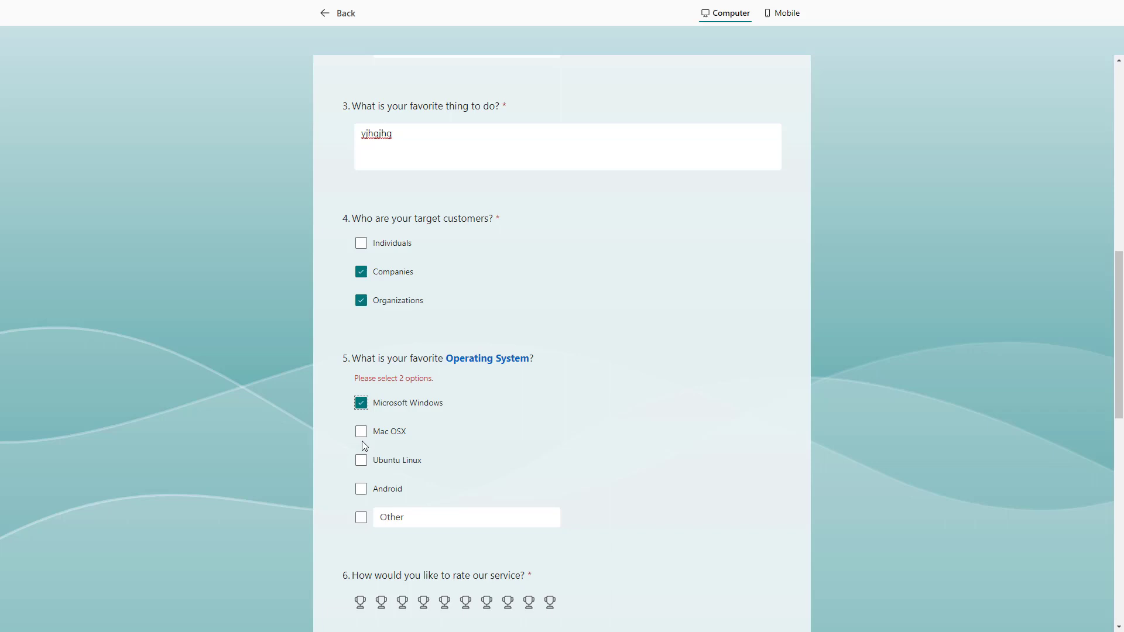
left_click(362, 428)
scroll(390, 432, "down", 2)
left_click(465, 422)
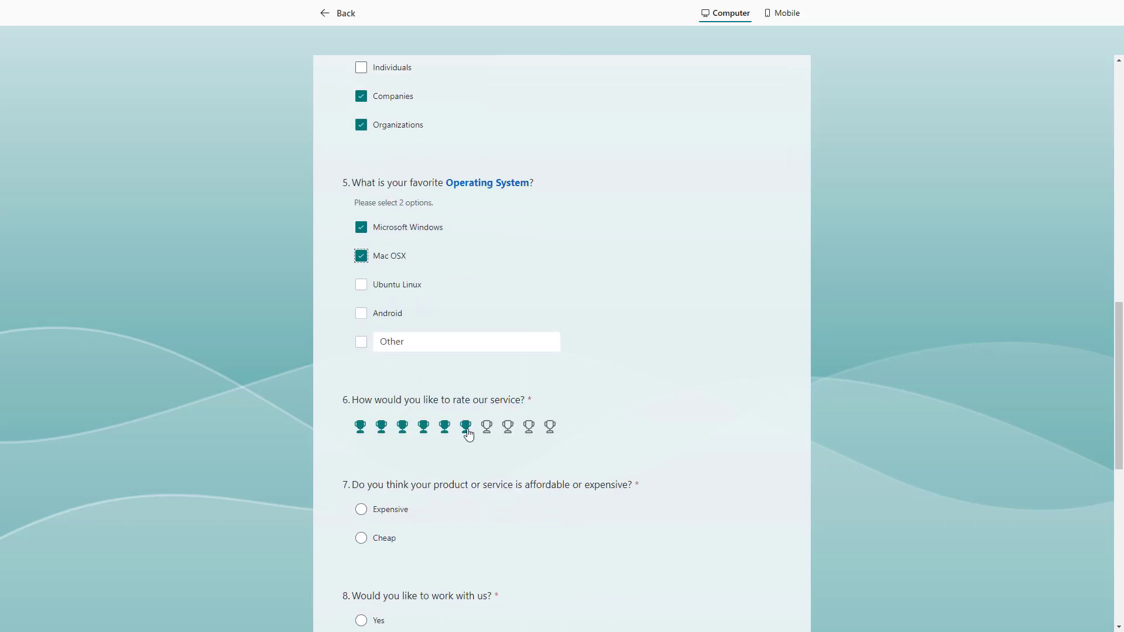
left_click(361, 505)
scroll(398, 517, "down", 4)
Answer No, set birth date 4/6/2023, rank Cinematography above Web Design, and submit.
left_click(361, 298)
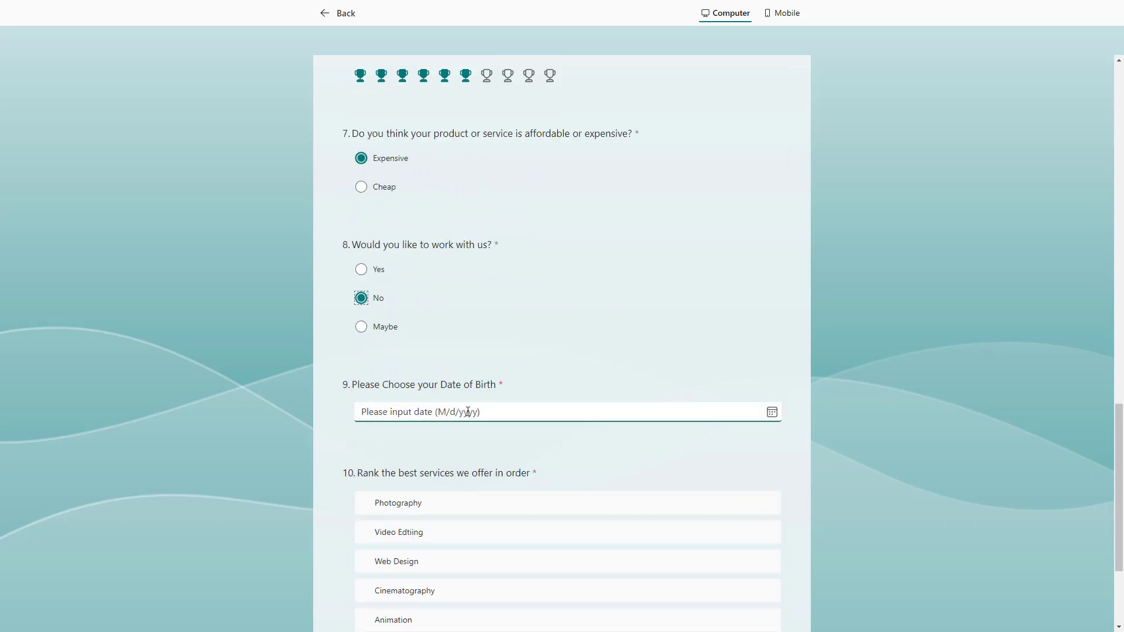
left_click(469, 412)
left_click(435, 489)
scroll(477, 529, "down", 1)
left_click_drag(474, 479, 472, 448)
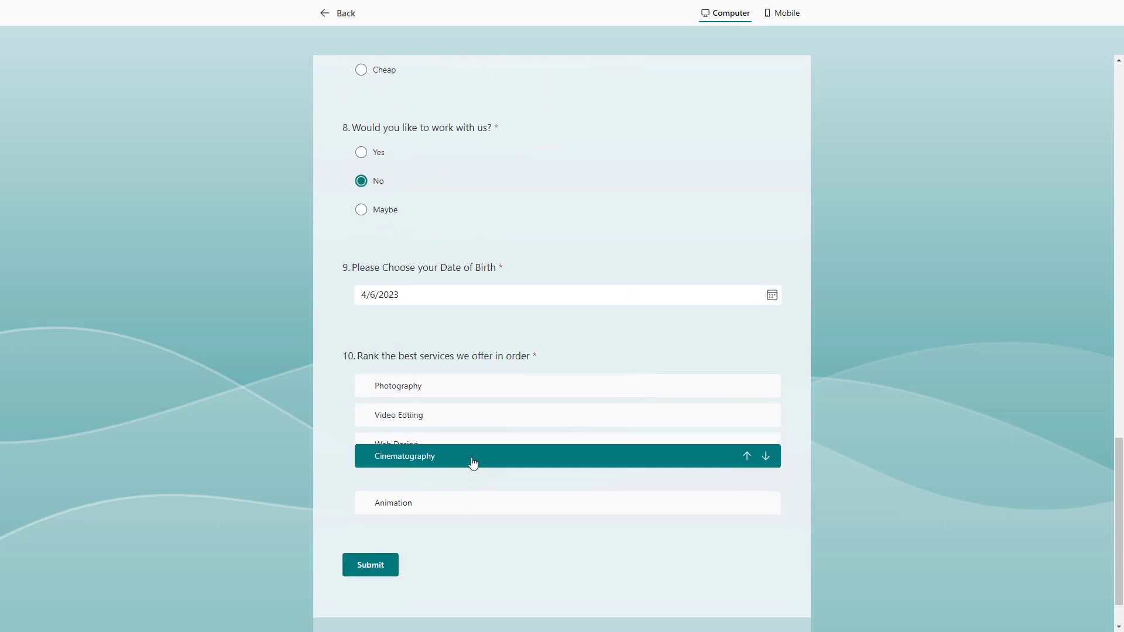
left_click(390, 569)
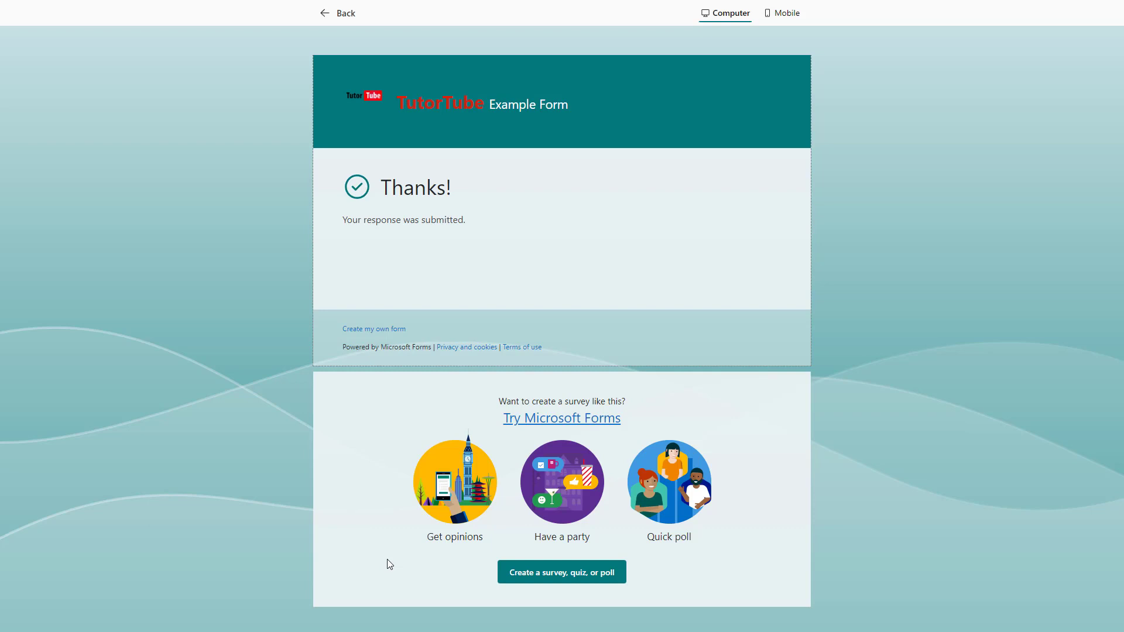
Exit the preview back to the TutorTube Example Form editor showing four responses.
left_click(344, 13)
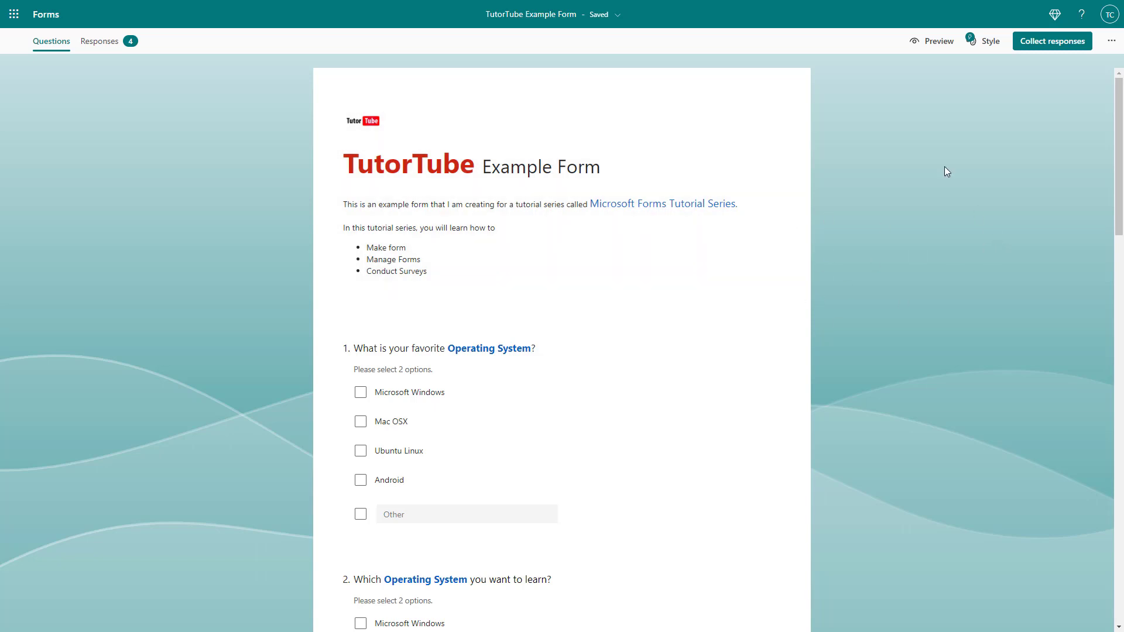
Turn off 'Hide Submit another response' in the form Settings and close the pane.
left_click(1109, 41)
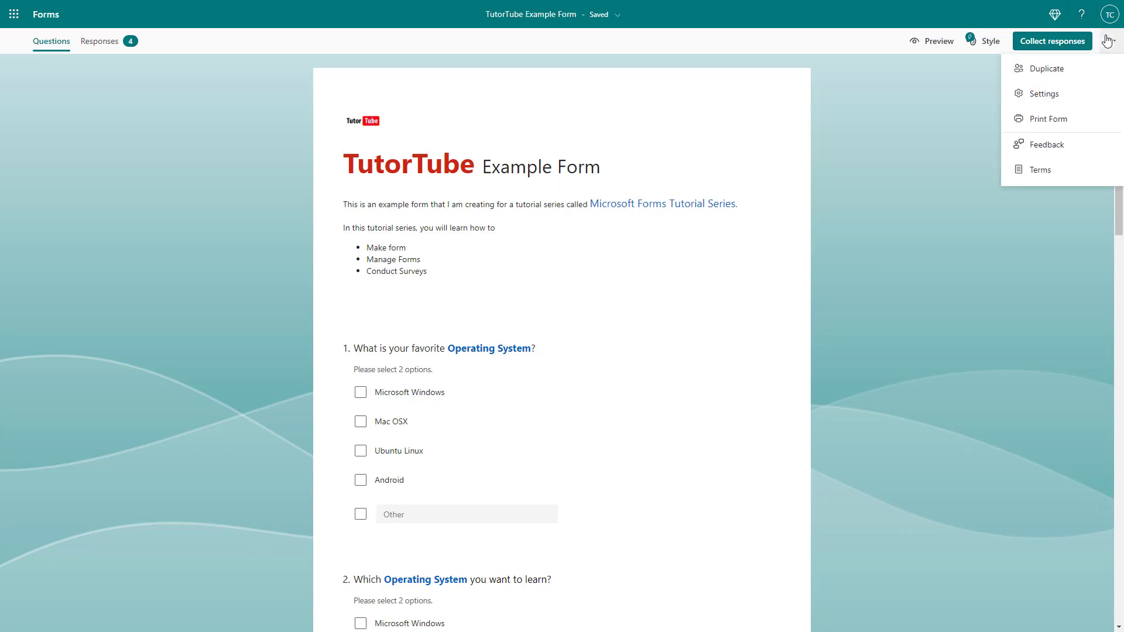
left_click(1043, 94)
left_click(930, 364)
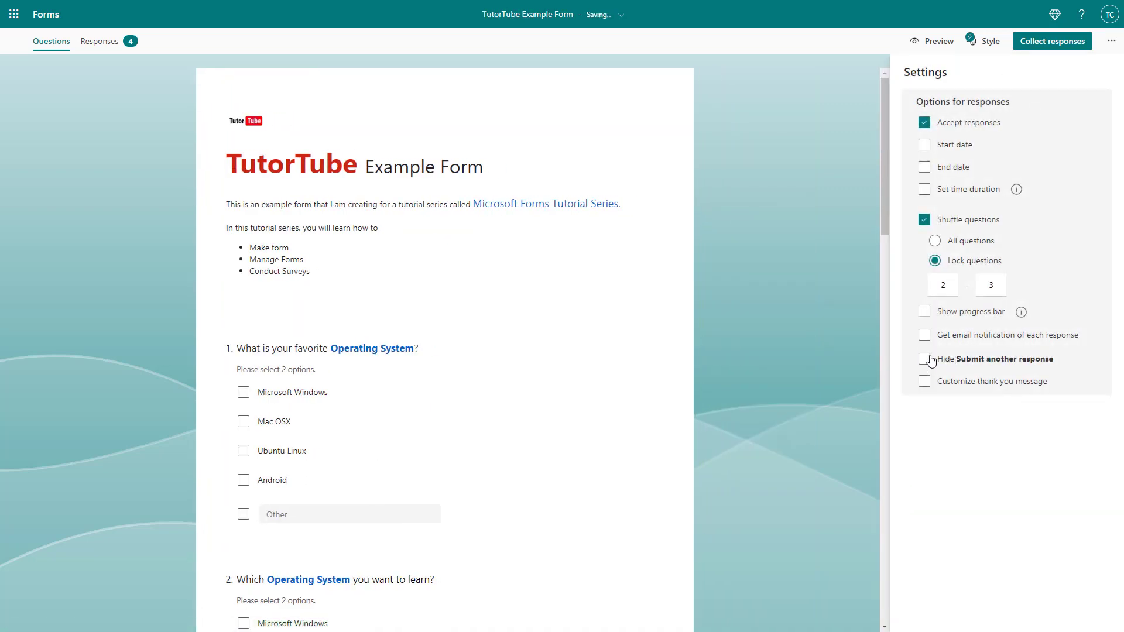
left_click(809, 323)
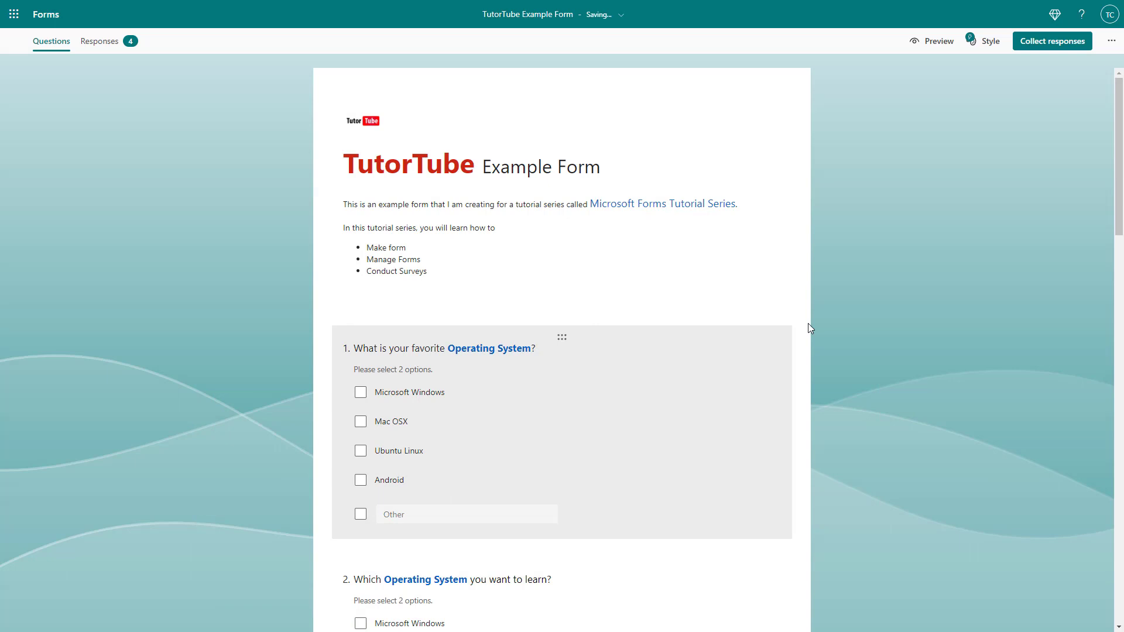